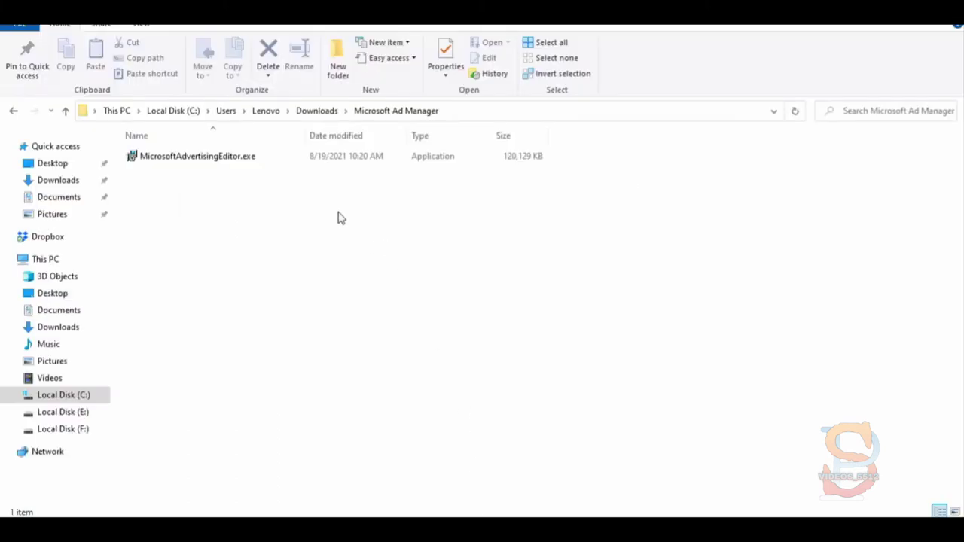
# Launch MicrosoftAdvertisingEditor.exe, allow it to run, accept the license terms and begin installation.
pyautogui.doubleClick(229, 160)
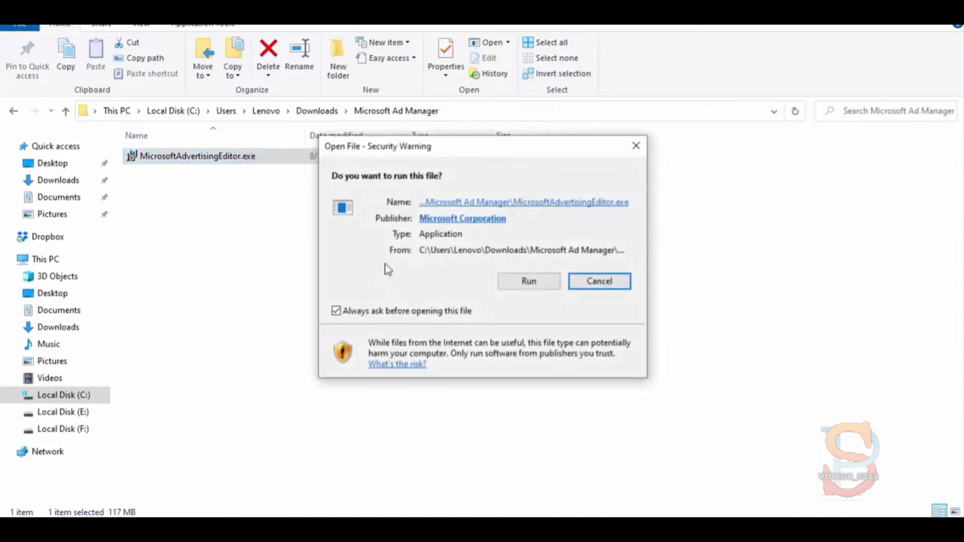
pyautogui.click(527, 281)
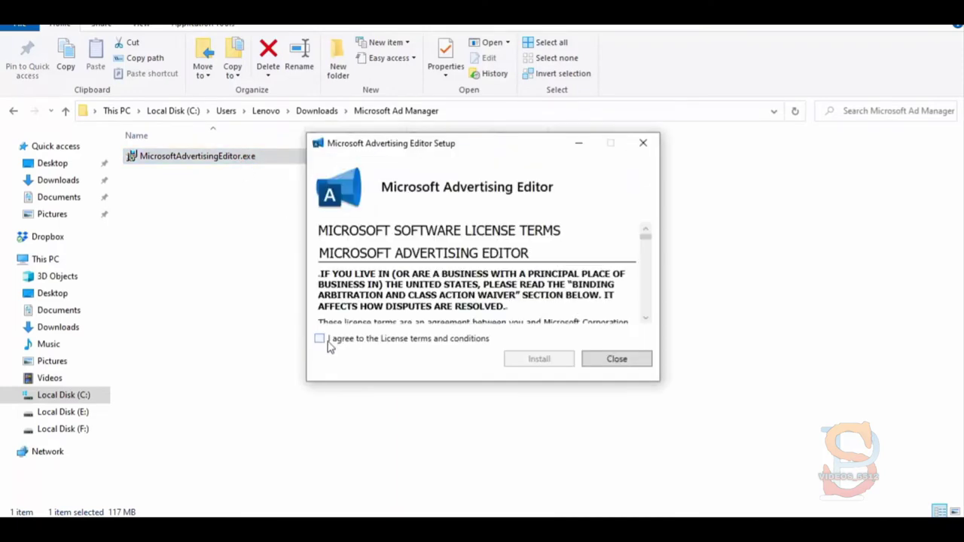
pyautogui.click(320, 339)
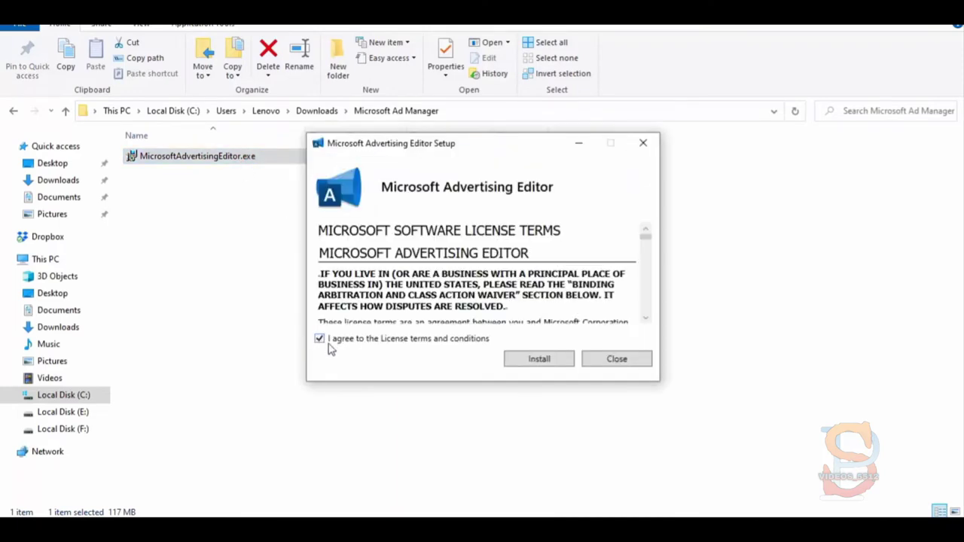
pyautogui.click(538, 358)
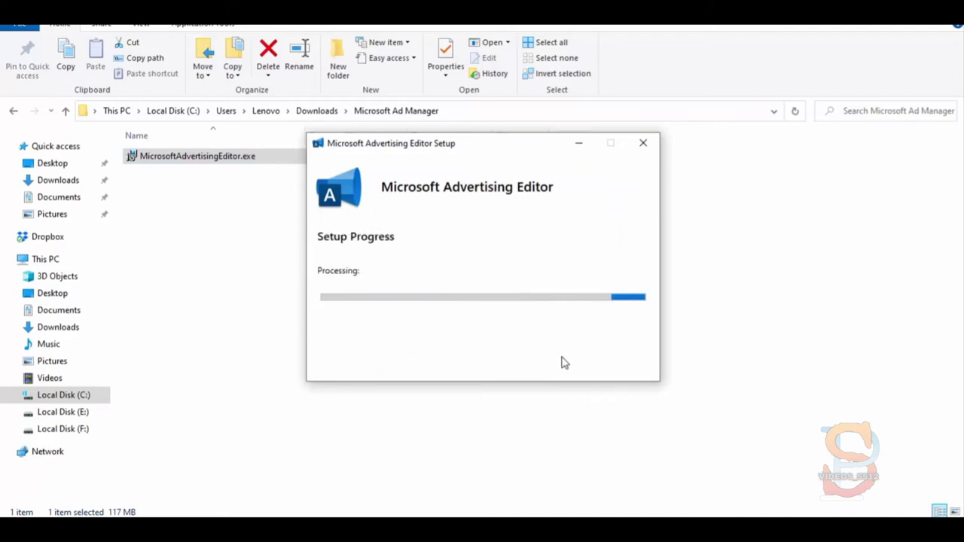